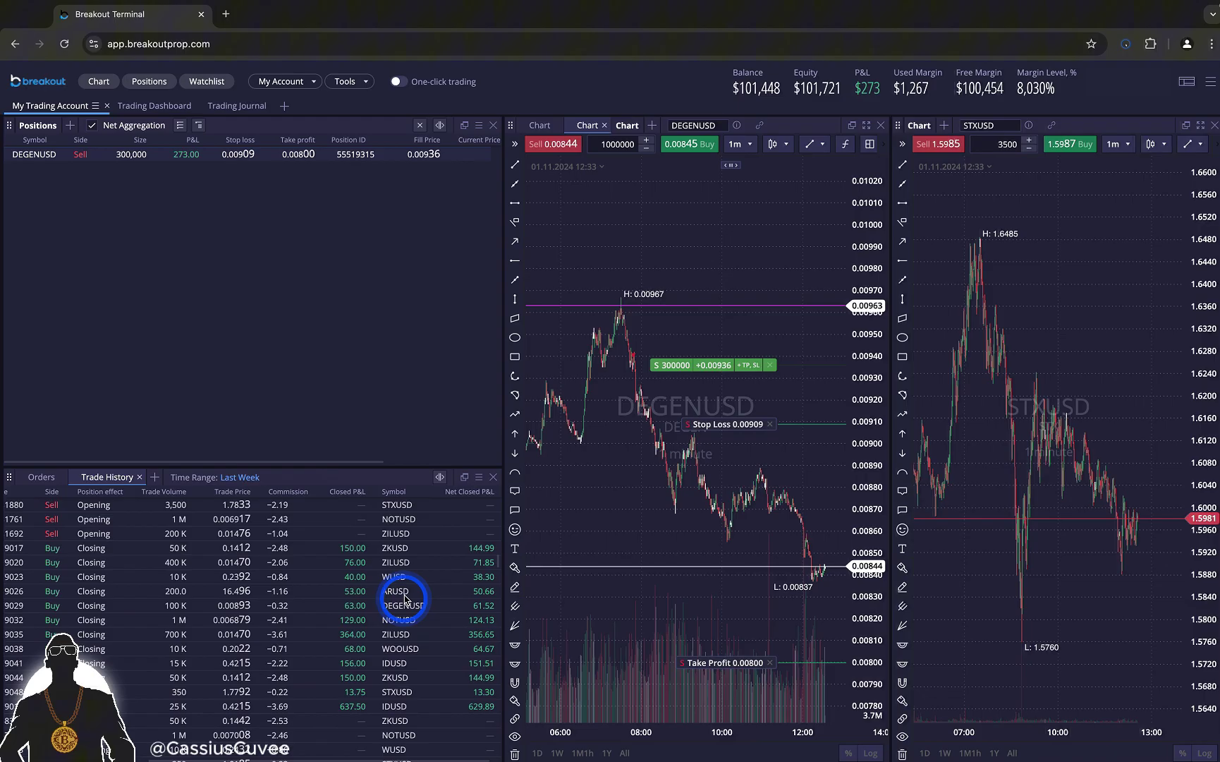
- Move Date and Time, Closed P&L and Net Closed P&L below Symbol in Trade History columns, and apply
left_click(480, 476)
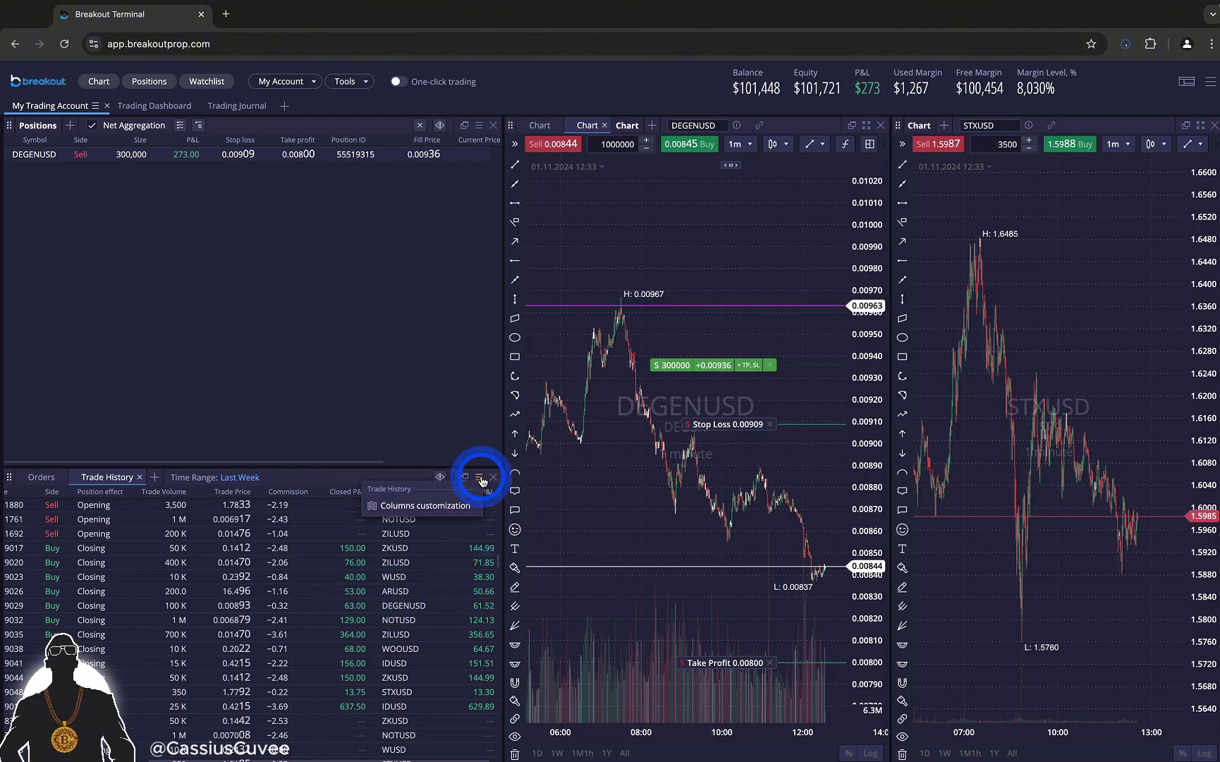
left_click(447, 508)
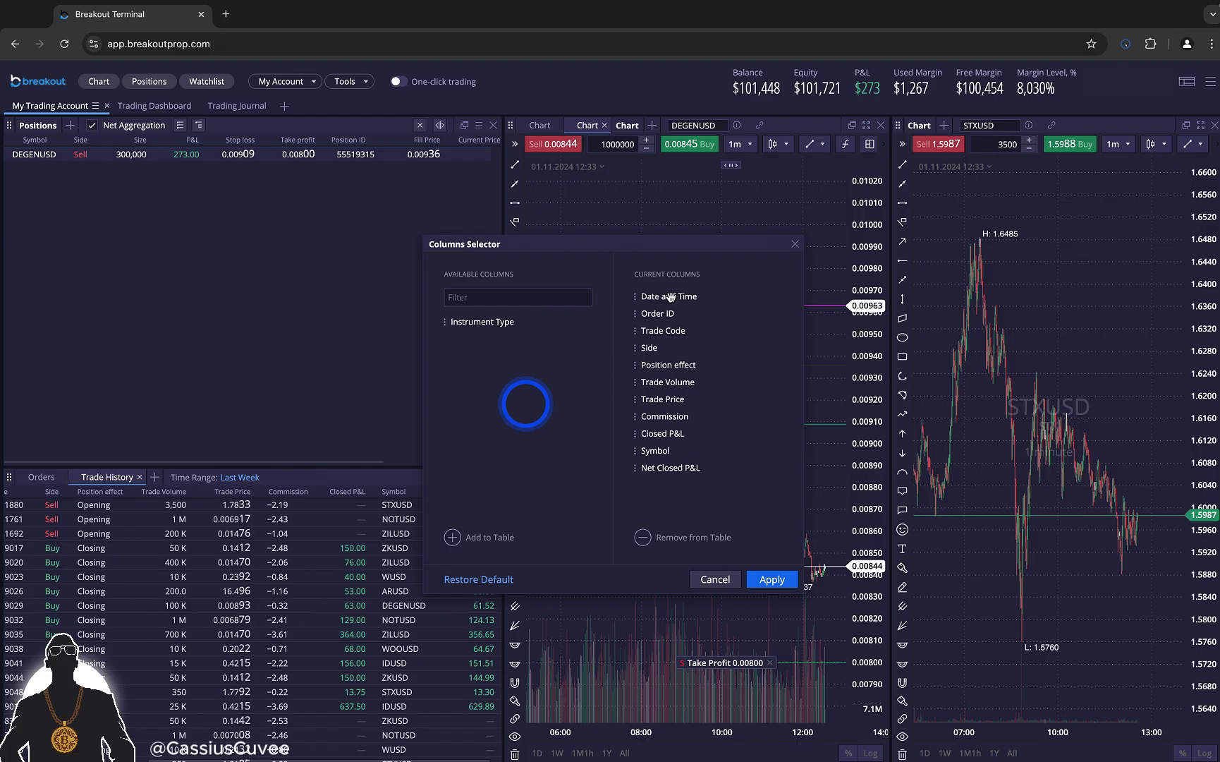
mouse_move(689, 297)
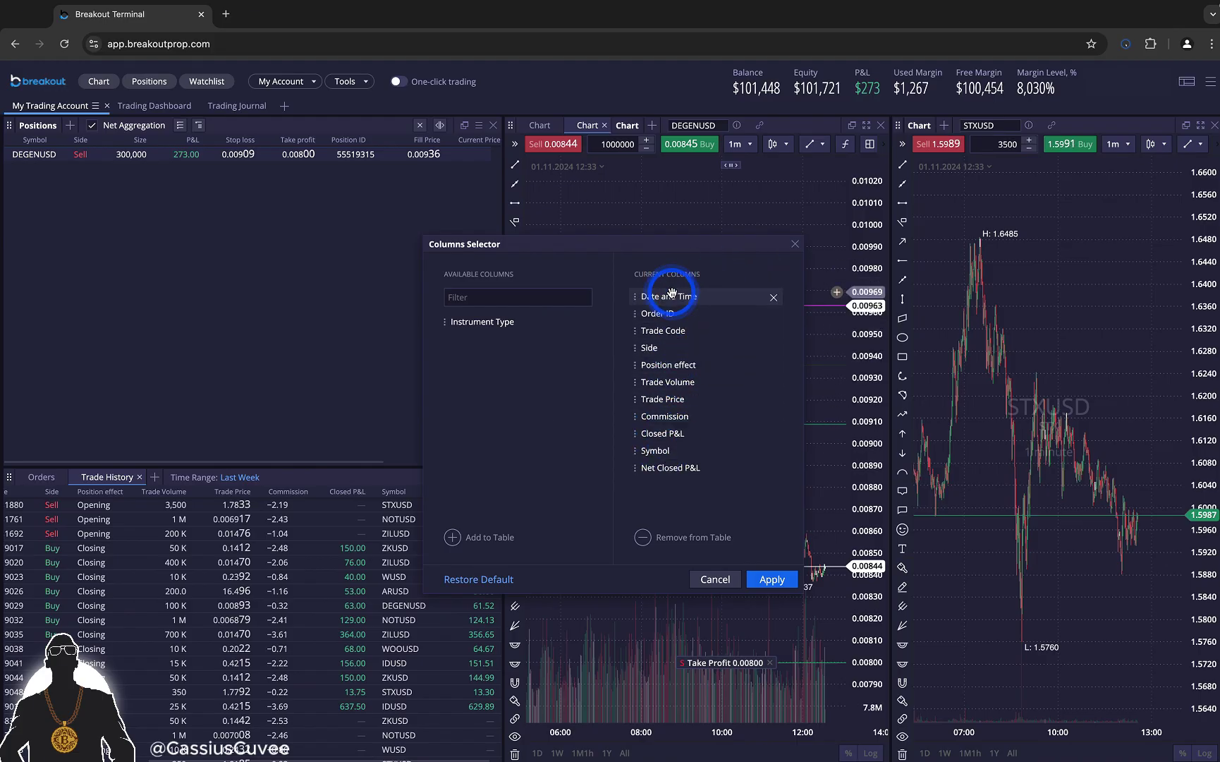
left_click_drag(670, 298, 670, 498)
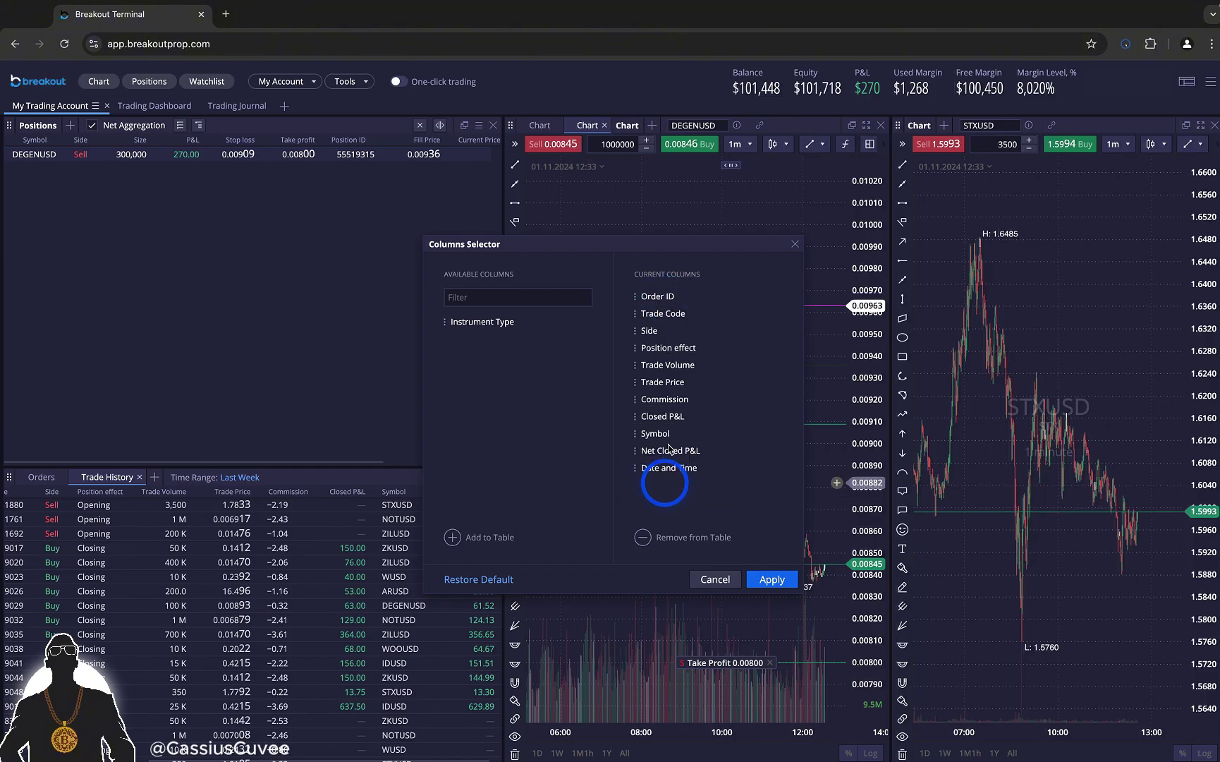
left_click_drag(664, 419, 666, 493)
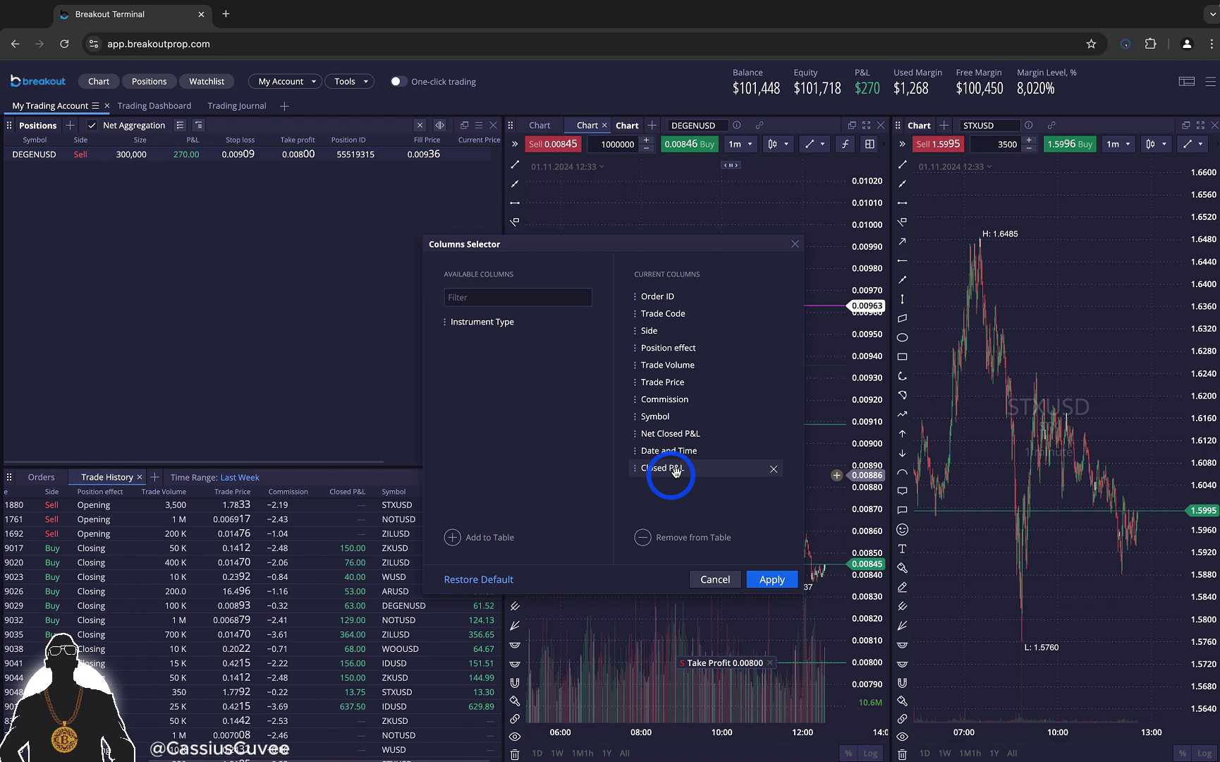
left_click_drag(670, 433, 675, 494)
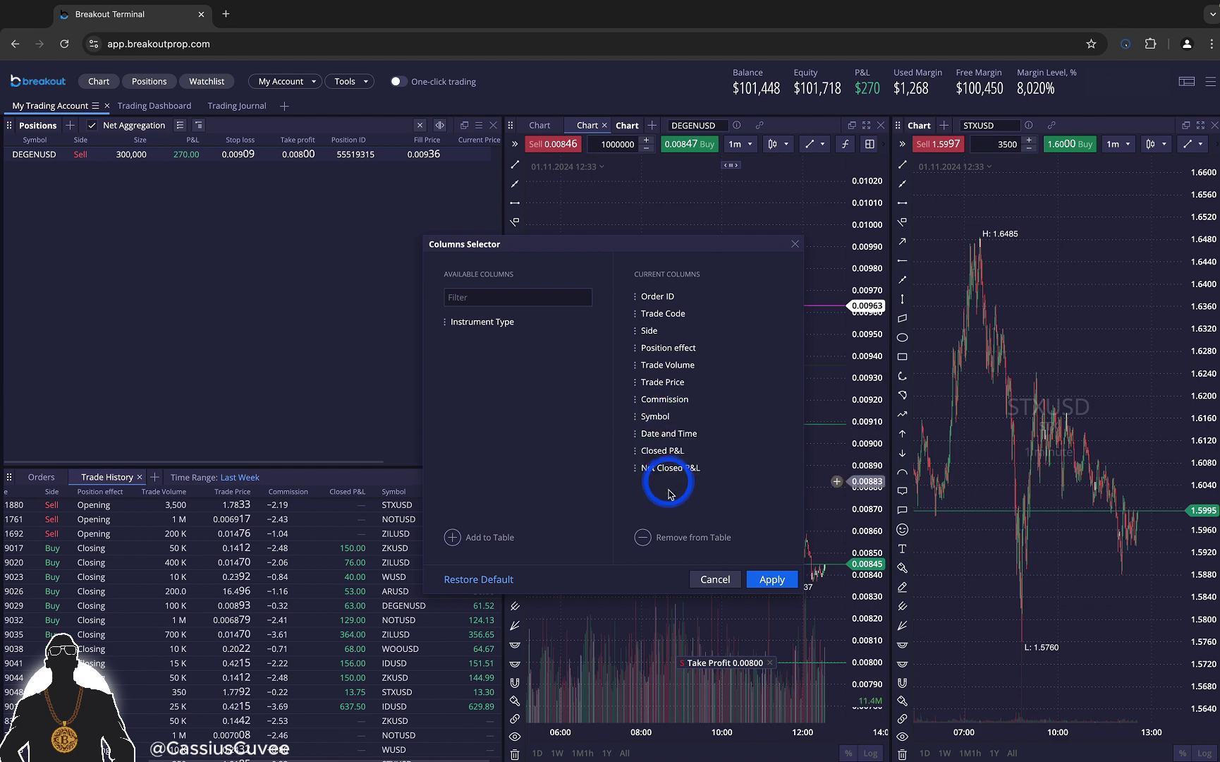
left_click(772, 580)
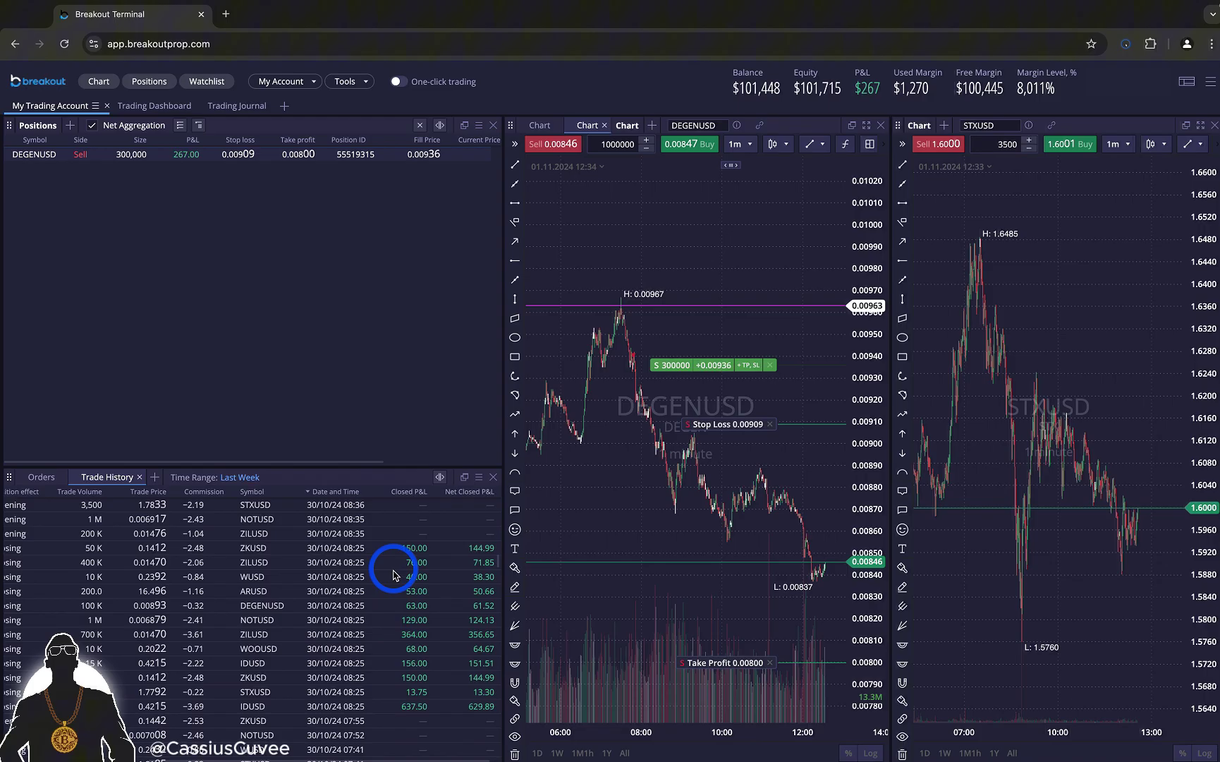
- Move Date and Time to the top of the Trade History columns and apply
left_click(480, 477)
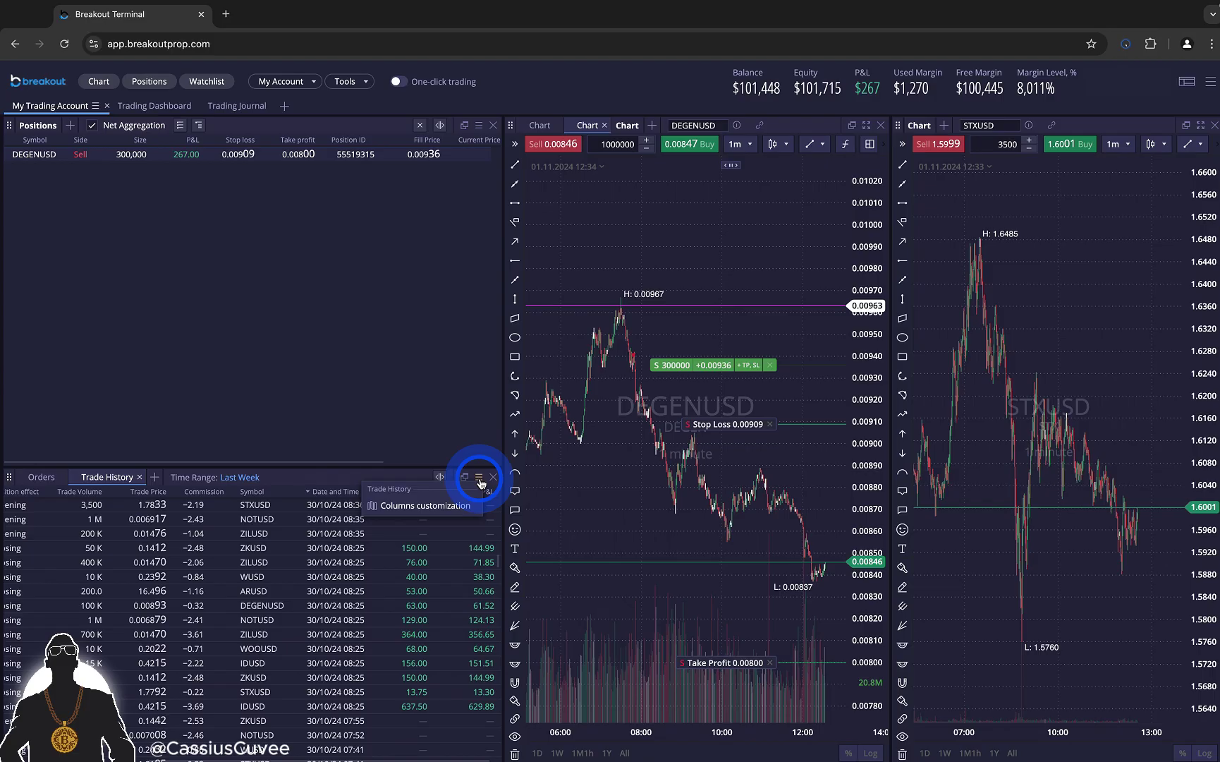
left_click(425, 505)
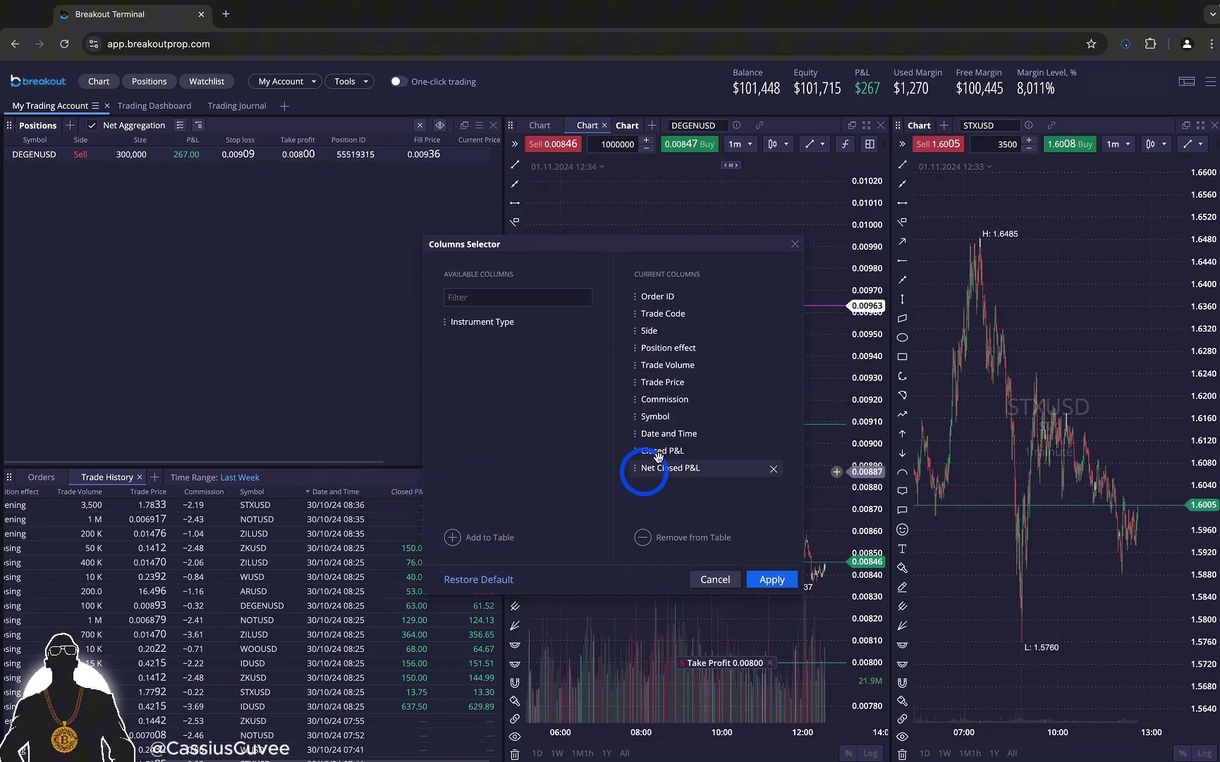
left_click_drag(683, 435, 678, 286)
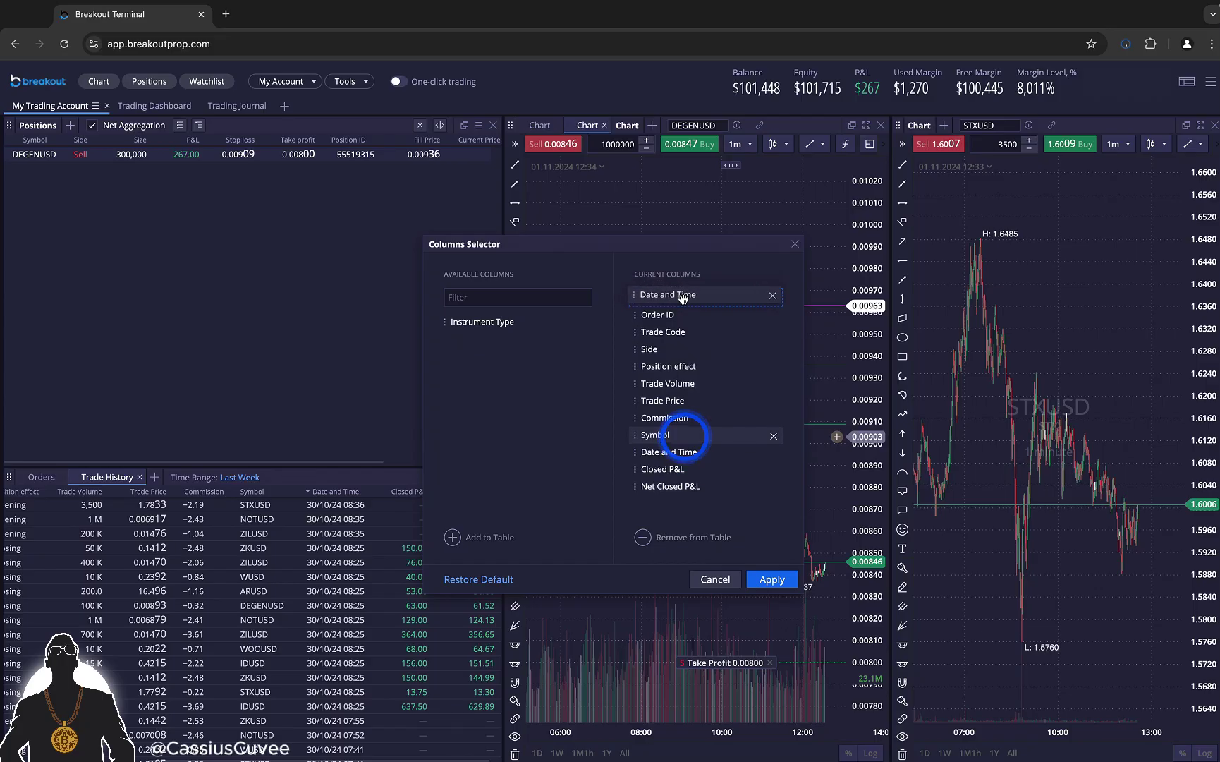
left_click(773, 579)
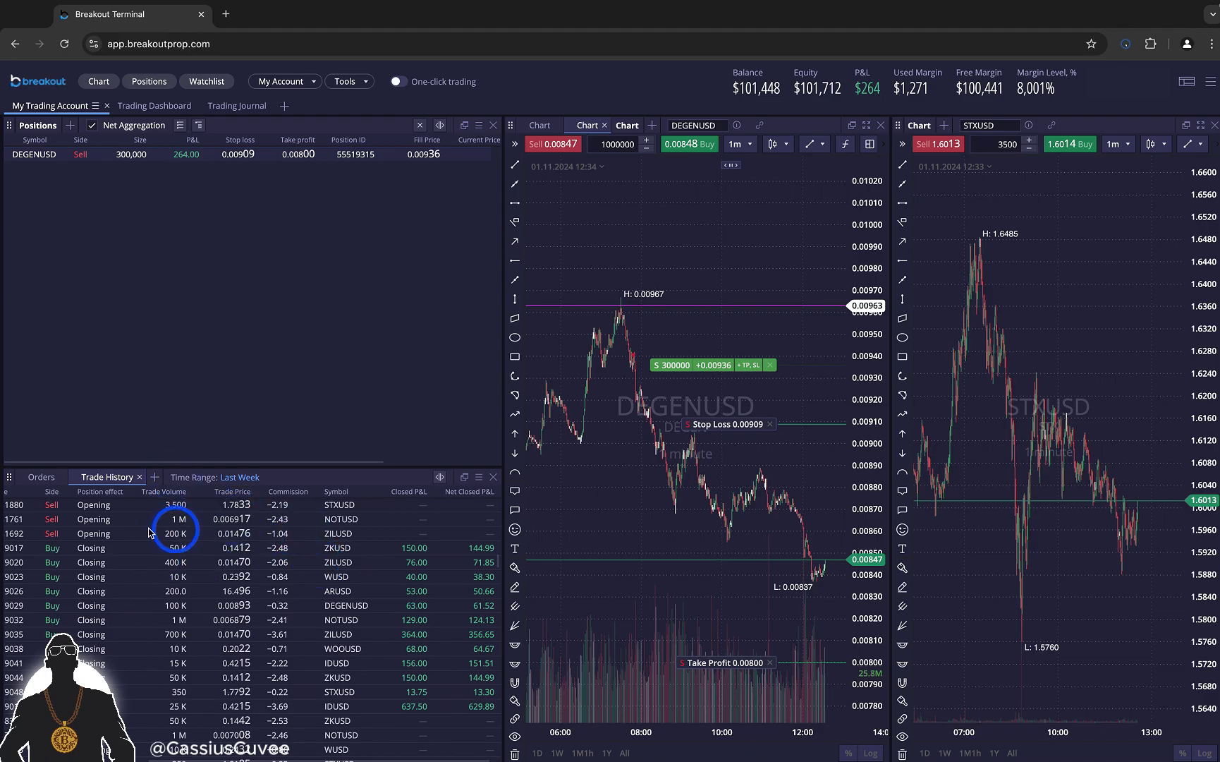
- Show the Orders table, then place Fill Price right after Size in the Positions columns
left_click(51, 479)
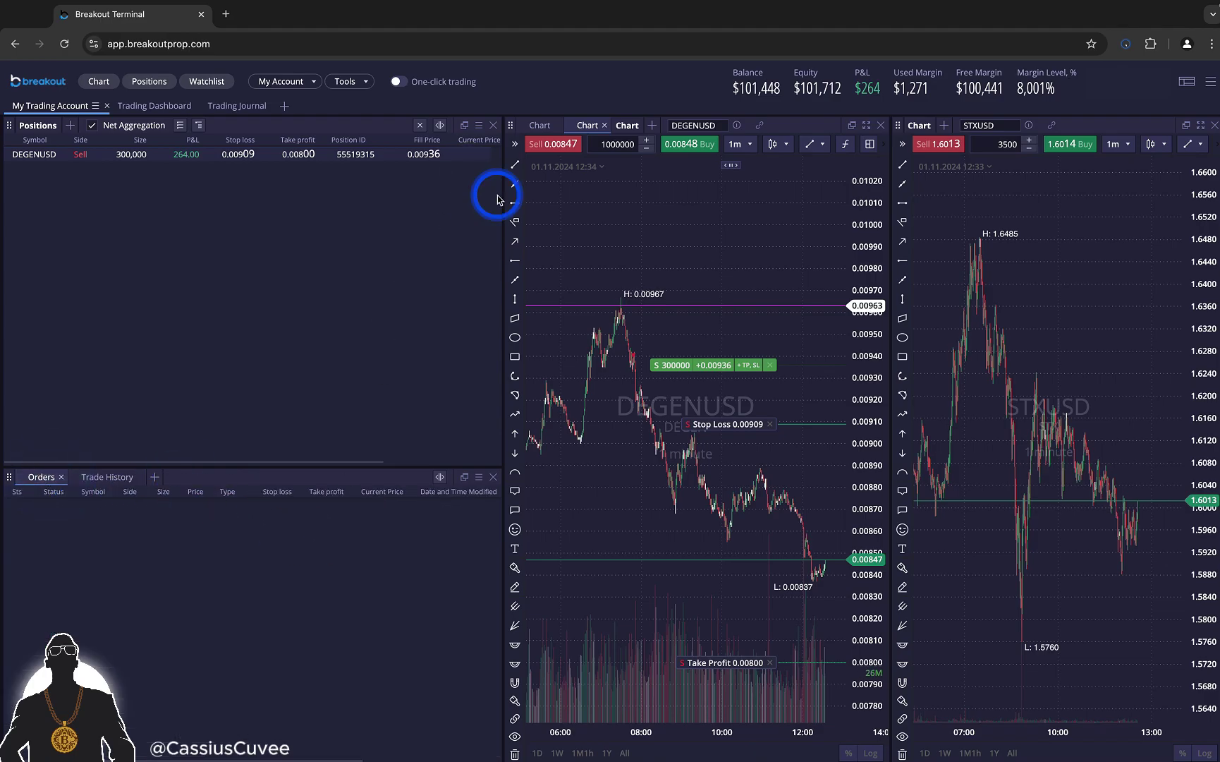
left_click(480, 127)
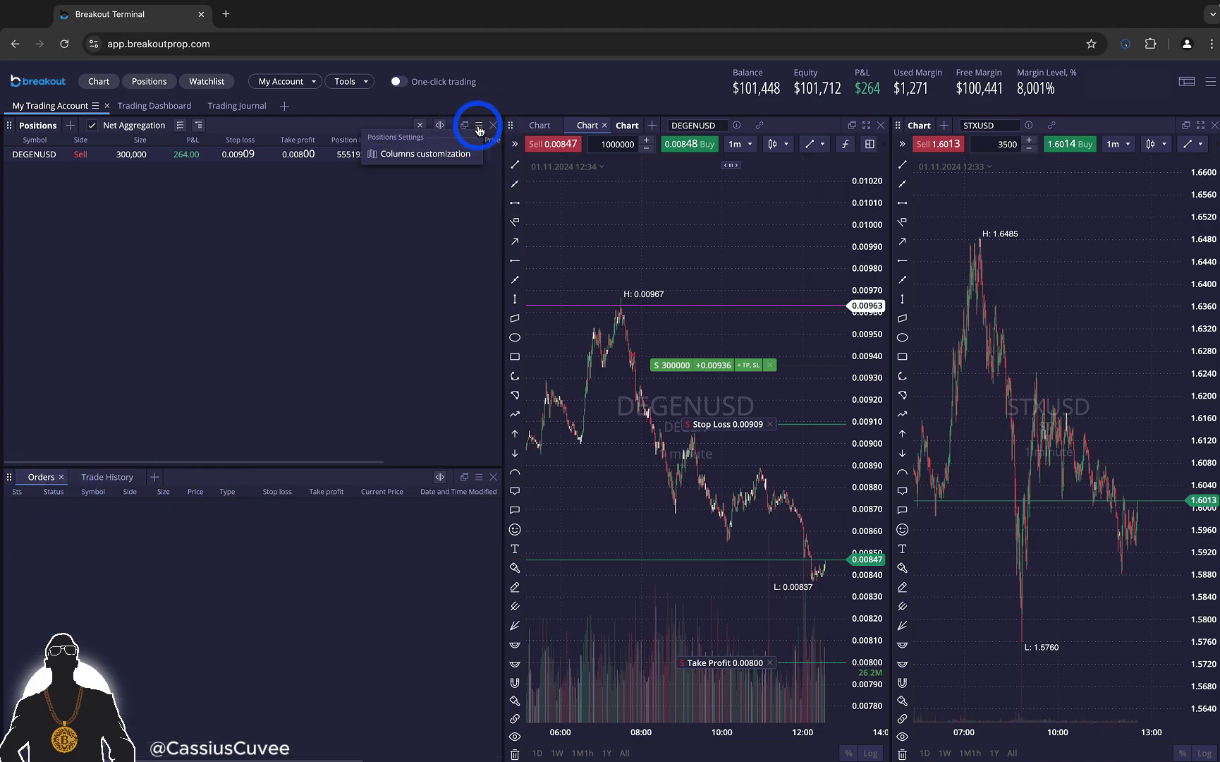
left_click(429, 153)
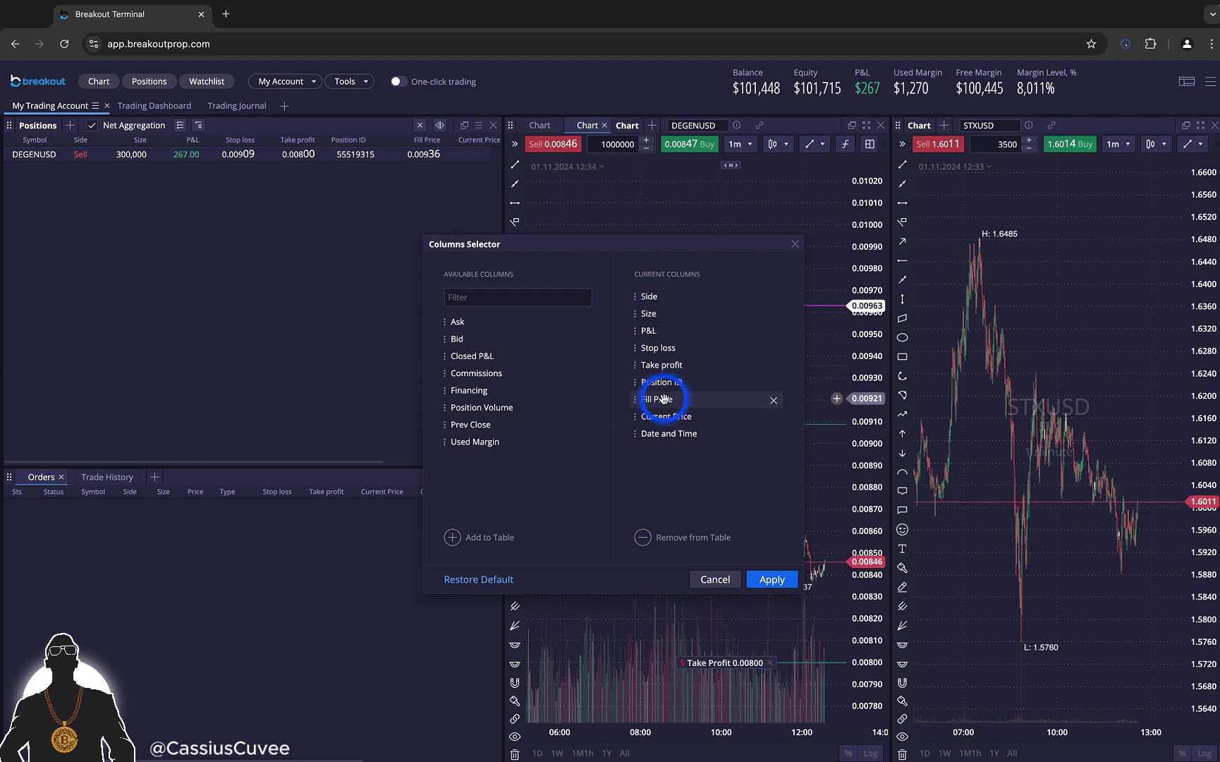
left_click_drag(661, 399, 667, 324)
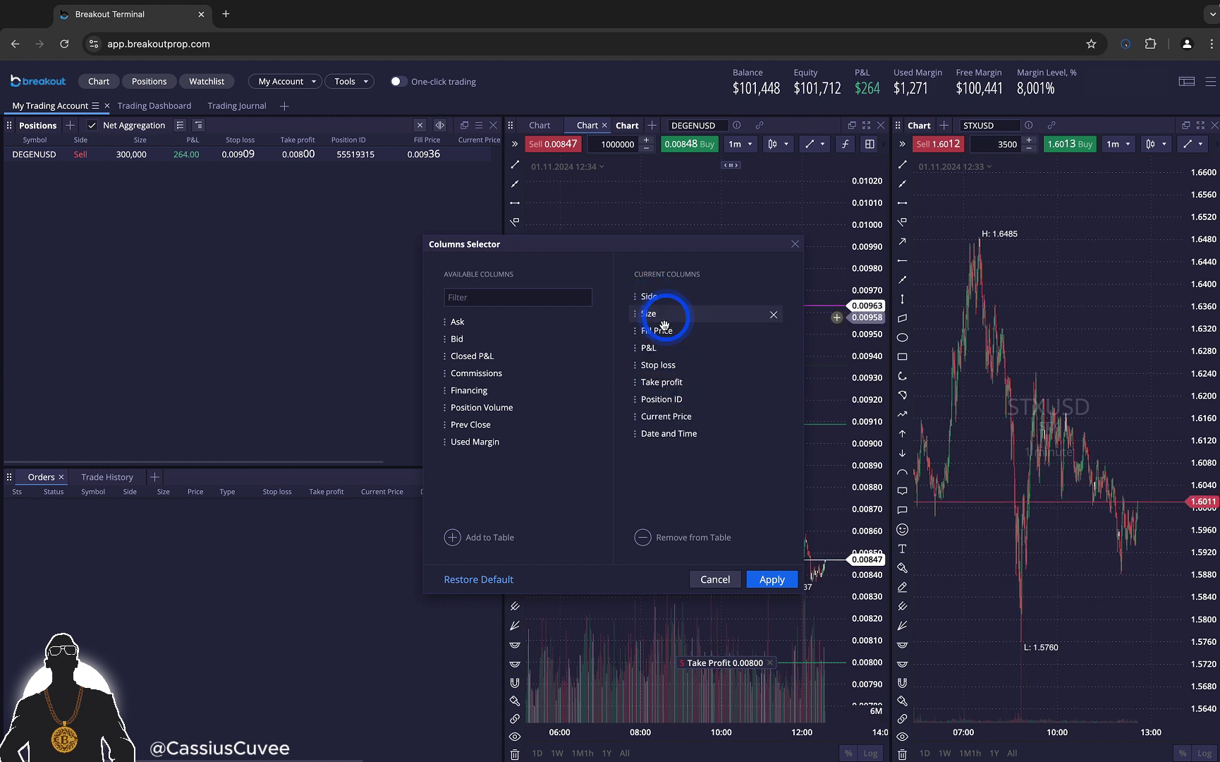
left_click(774, 578)
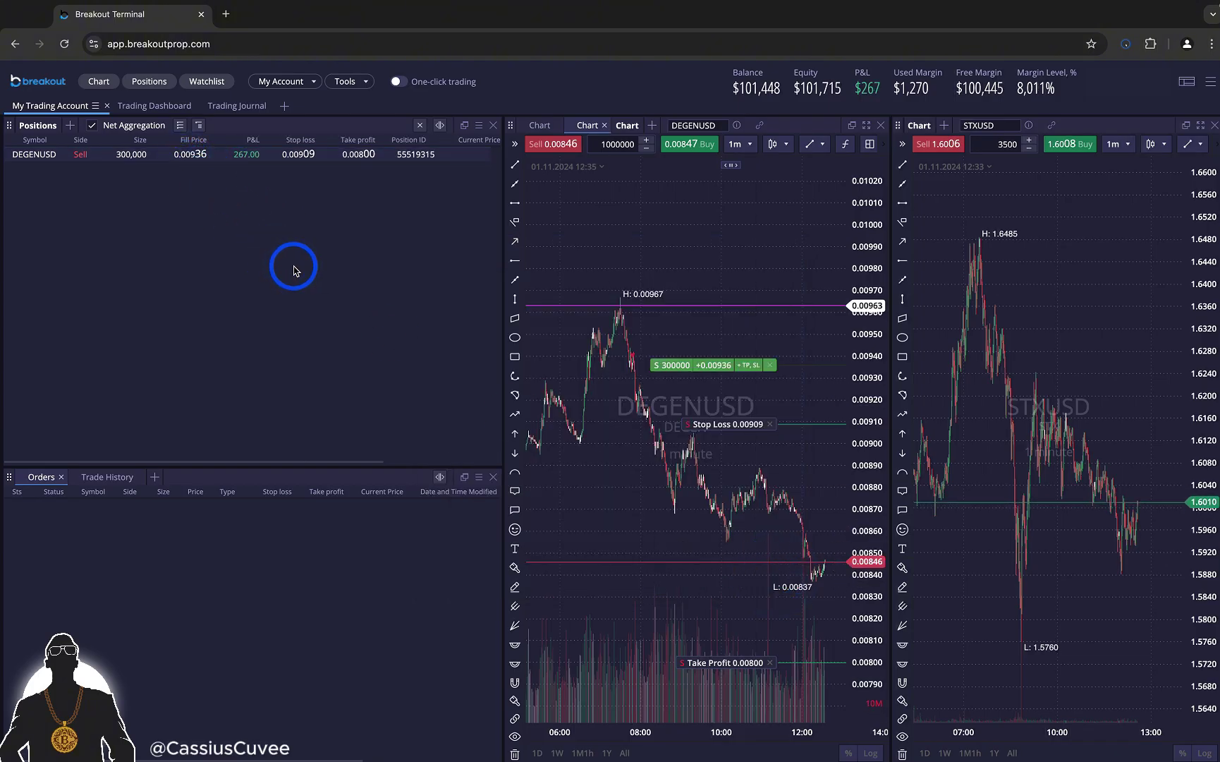
- Open the Columns Selector for the Positions table again
left_click(480, 127)
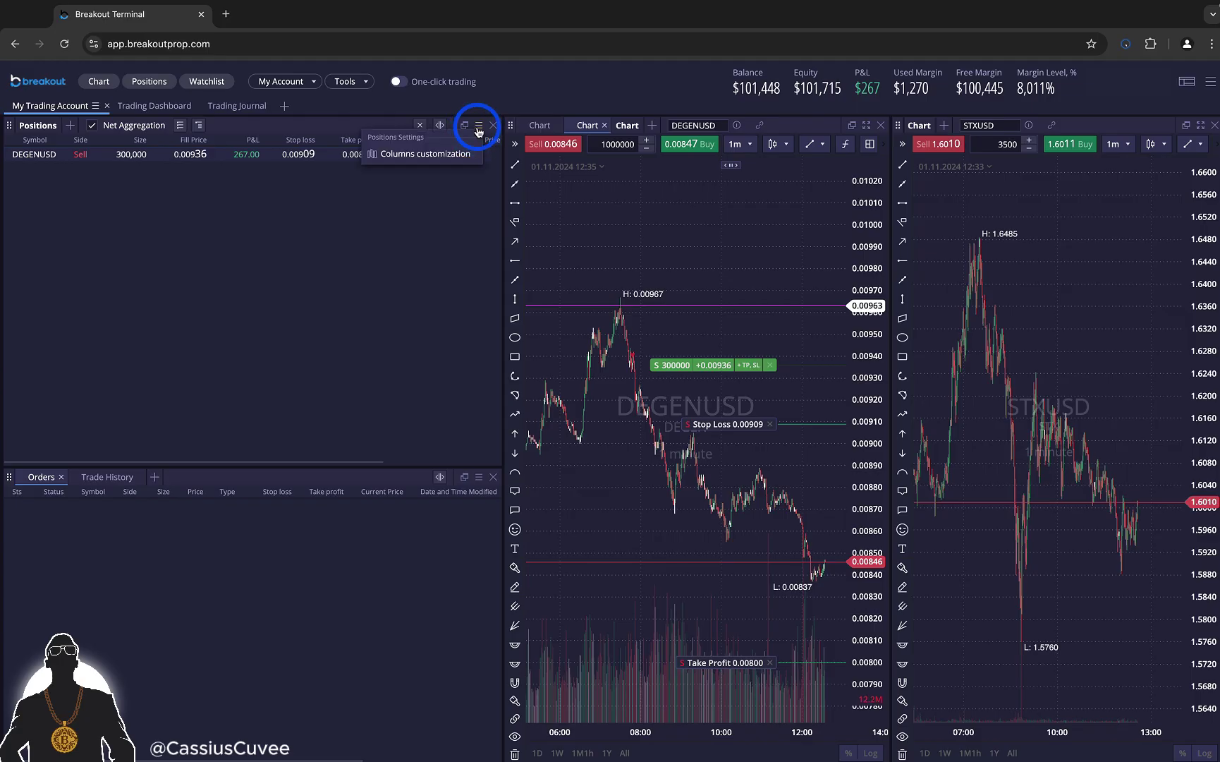
left_click(425, 155)
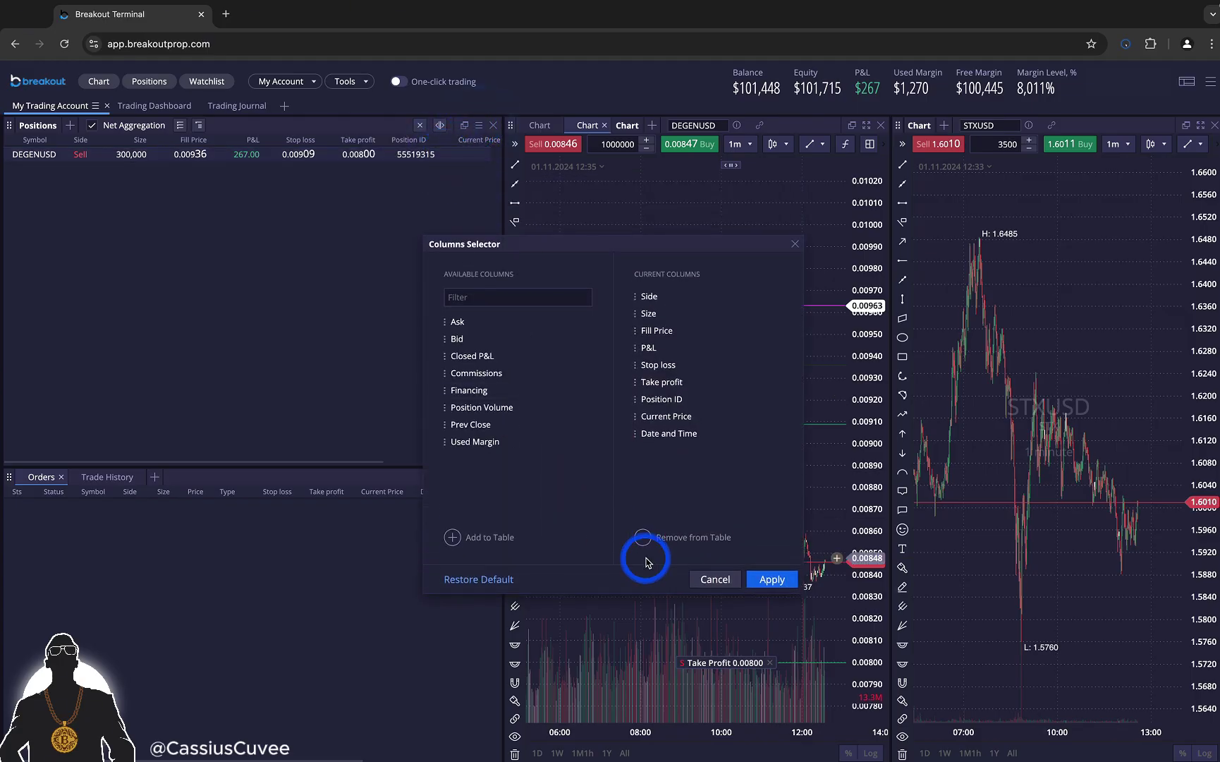